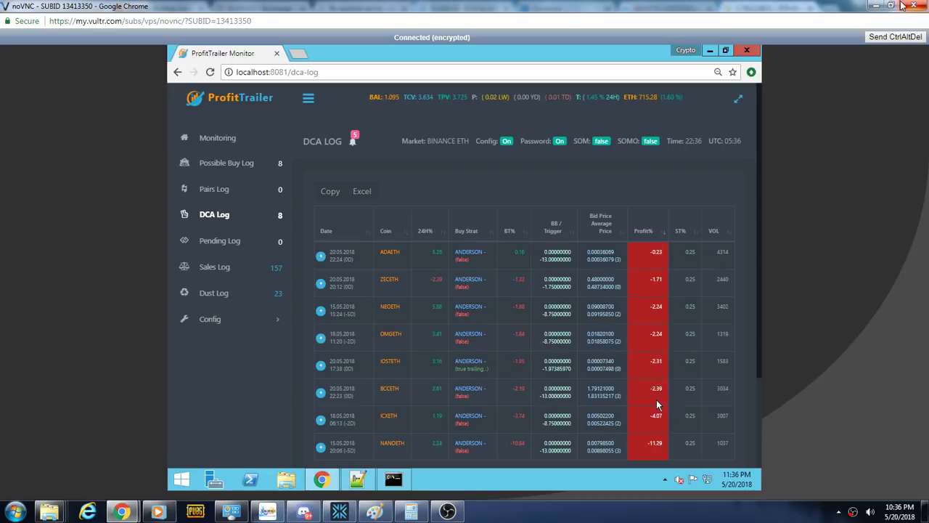
Place a 0.45 BCC limit buy at 1.79129 ETH and confirm it filled.
{"action": "left_click", "coordinate": [877, 6]}
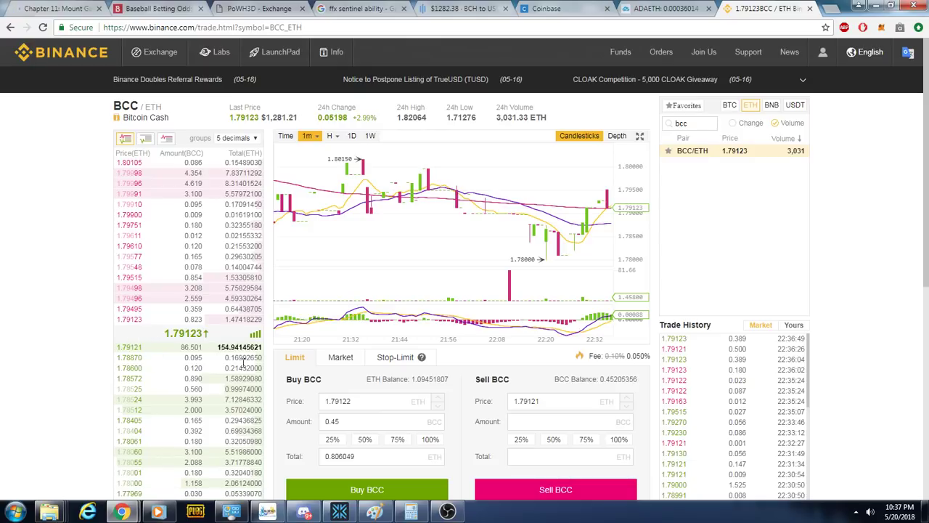
{"action": "left_click", "coordinate": [354, 400]}
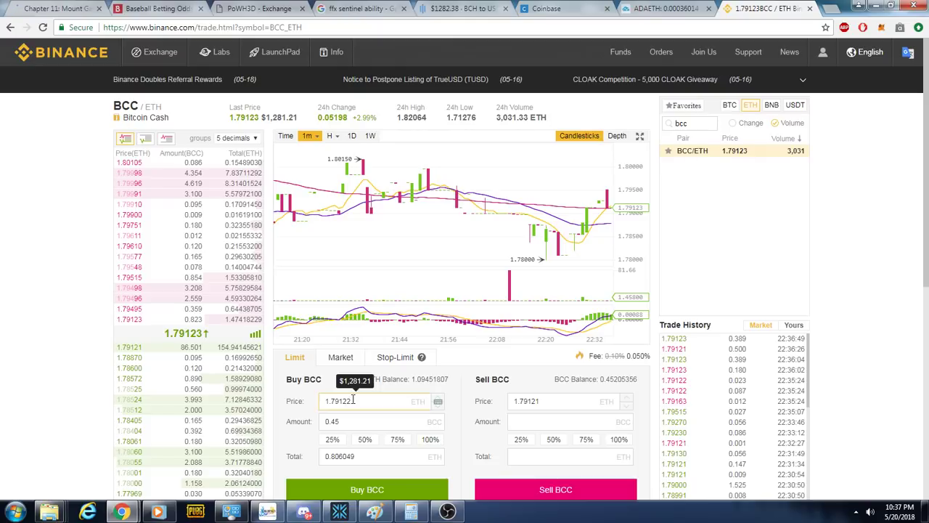
{"action": "key", "text": "BackSpace"}
{"action": "type", "text": "9"}
{"action": "scroll", "coordinate": [354, 400], "scroll_direction": "down", "scroll_amount": 1}
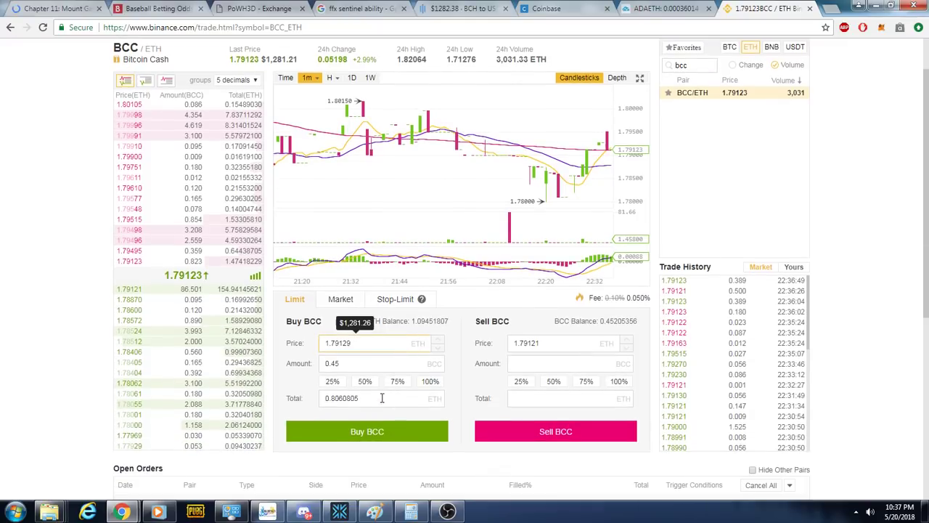
{"action": "left_click", "coordinate": [370, 430]}
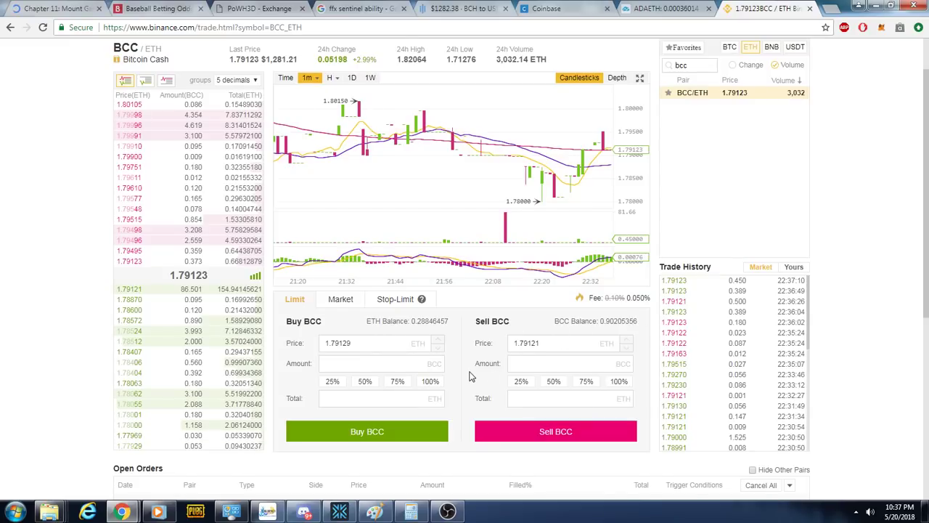
{"action": "scroll", "coordinate": [470, 376], "scroll_direction": "up", "scroll_amount": 1}
{"action": "scroll", "coordinate": [653, 404], "scroll_direction": "down", "scroll_amount": 3}
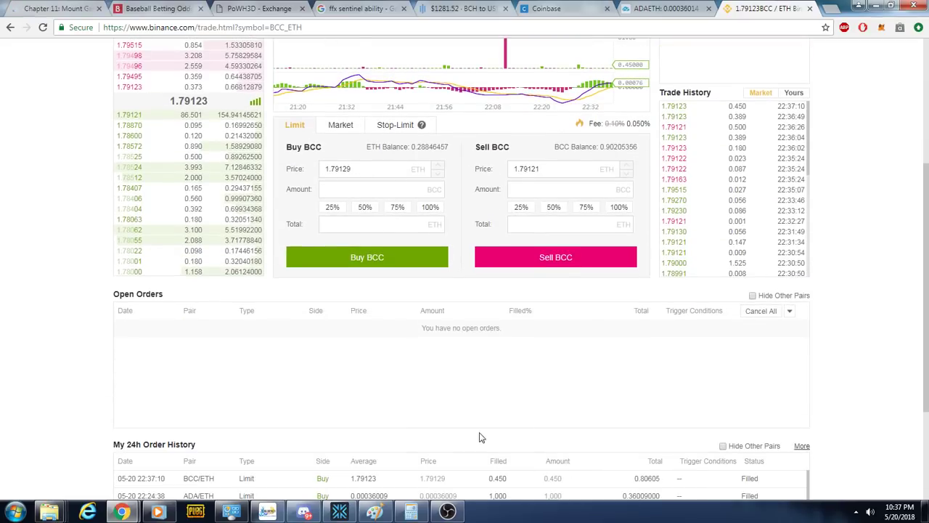
{"action": "scroll", "coordinate": [331, 414], "scroll_direction": "down", "scroll_amount": 2}
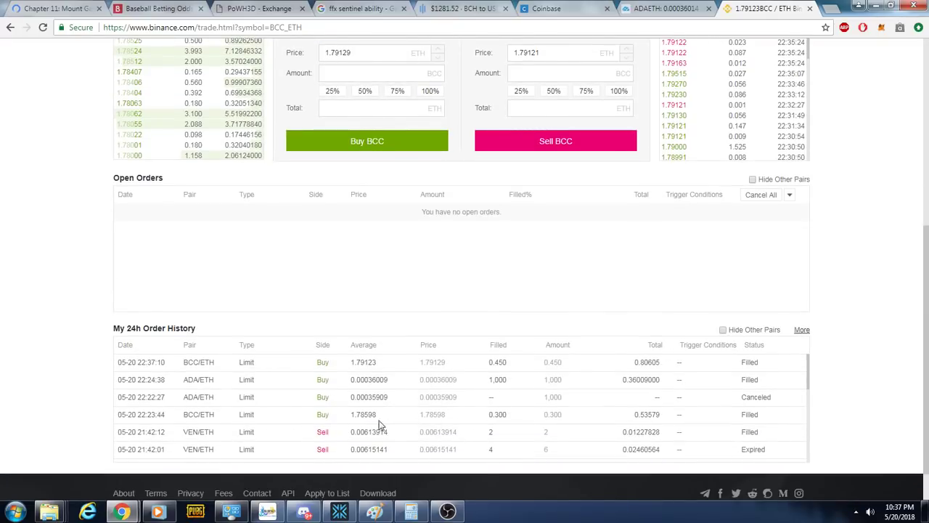
{"action": "scroll", "coordinate": [330, 391], "scroll_direction": "up", "scroll_amount": 3}
{"action": "scroll", "coordinate": [452, 342], "scroll_direction": "up", "scroll_amount": 2}
{"action": "scroll", "coordinate": [378, 239], "scroll_direction": "up", "scroll_amount": 1}
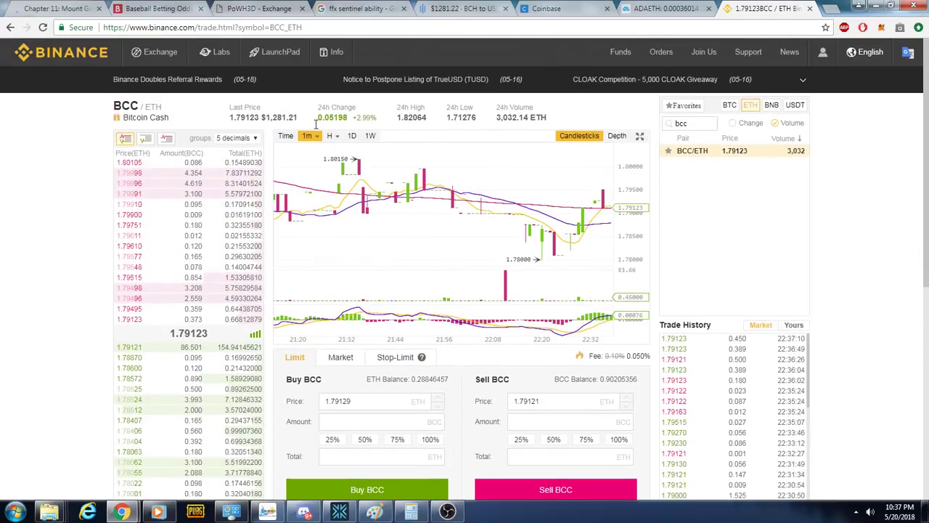
Step the BCC/ETH chart through 15-minute and 30-minute candles to hourly candles.
{"action": "left_click", "coordinate": [314, 190]}
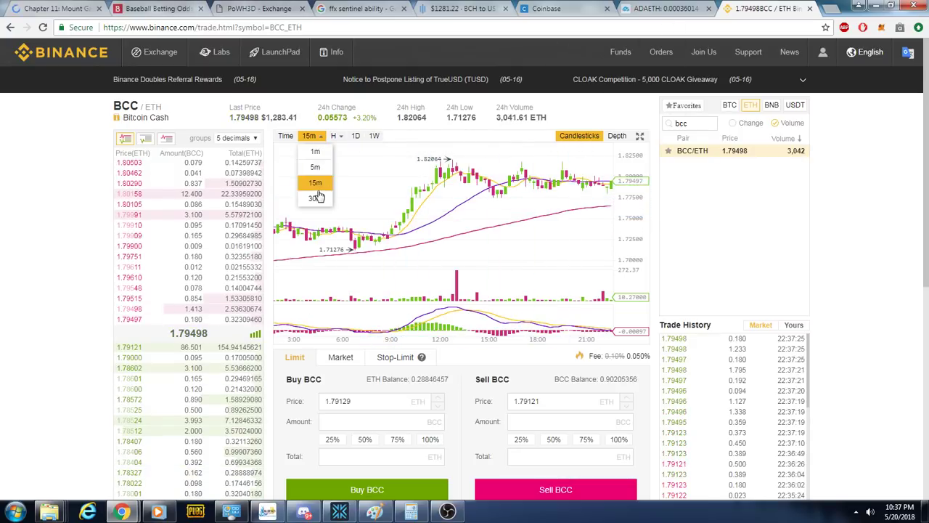
{"action": "left_click", "coordinate": [318, 200]}
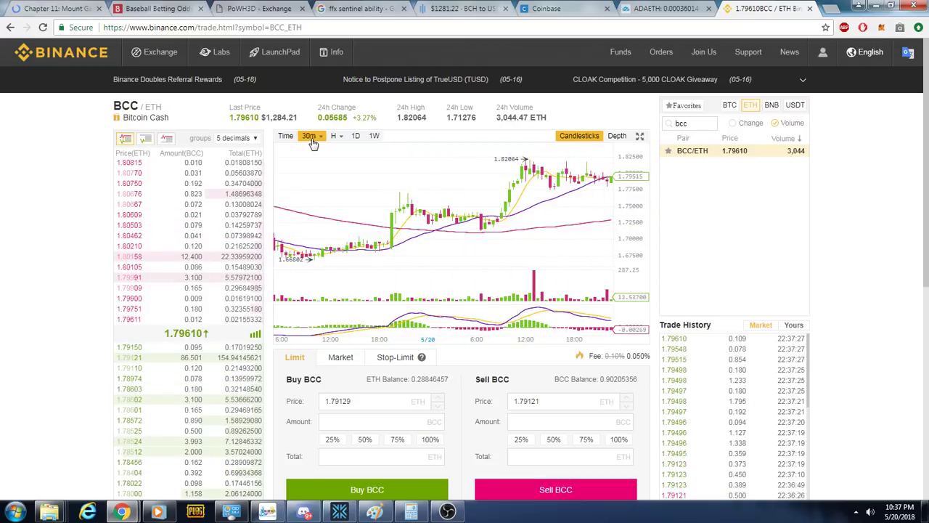
{"action": "mouse_move", "coordinate": [333, 135]}
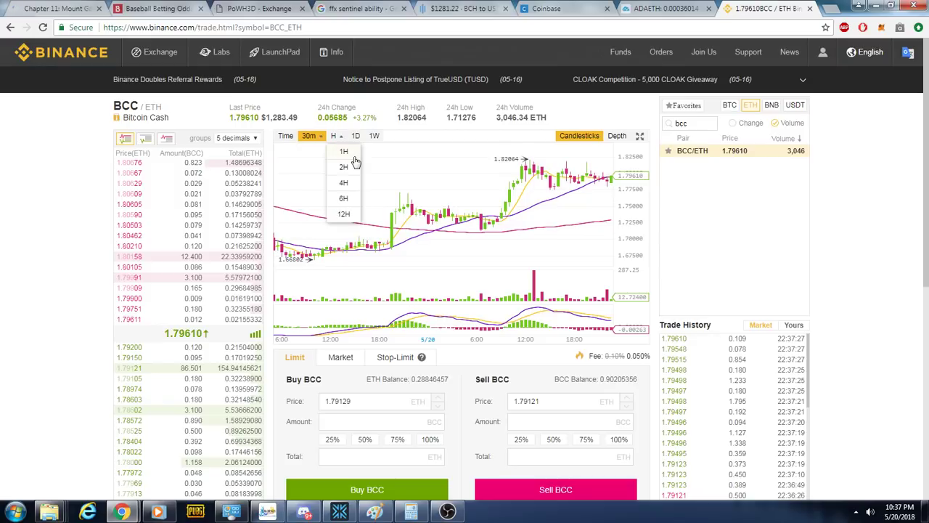
{"action": "left_click", "coordinate": [344, 152]}
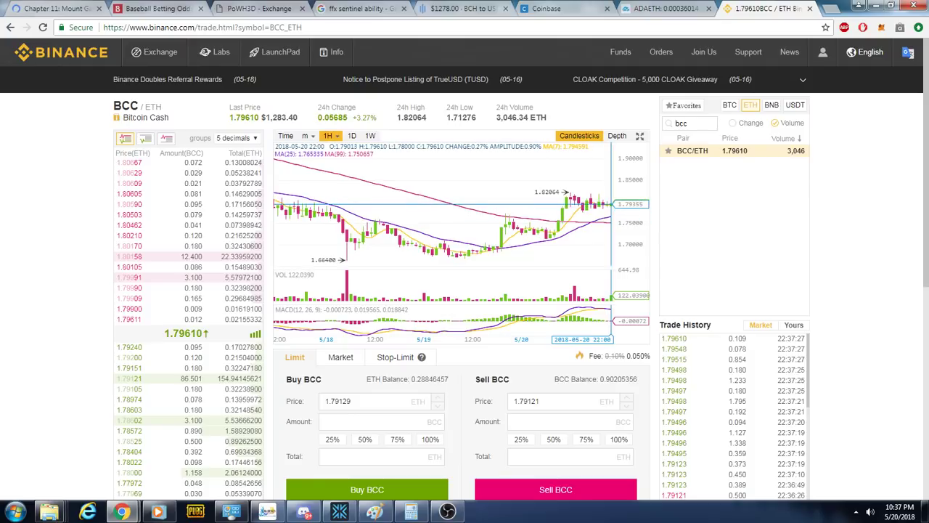
{"action": "mouse_move", "coordinate": [122, 512]}
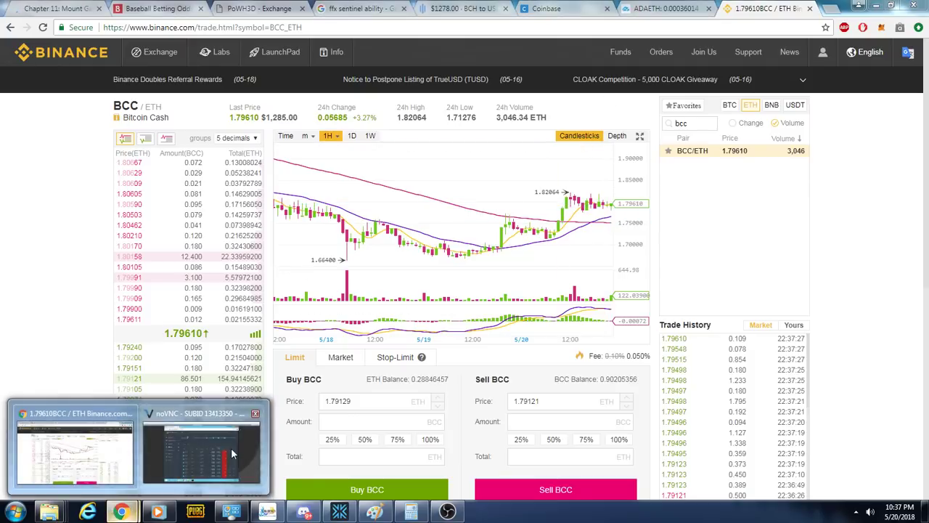
{"action": "left_click", "coordinate": [231, 447]}
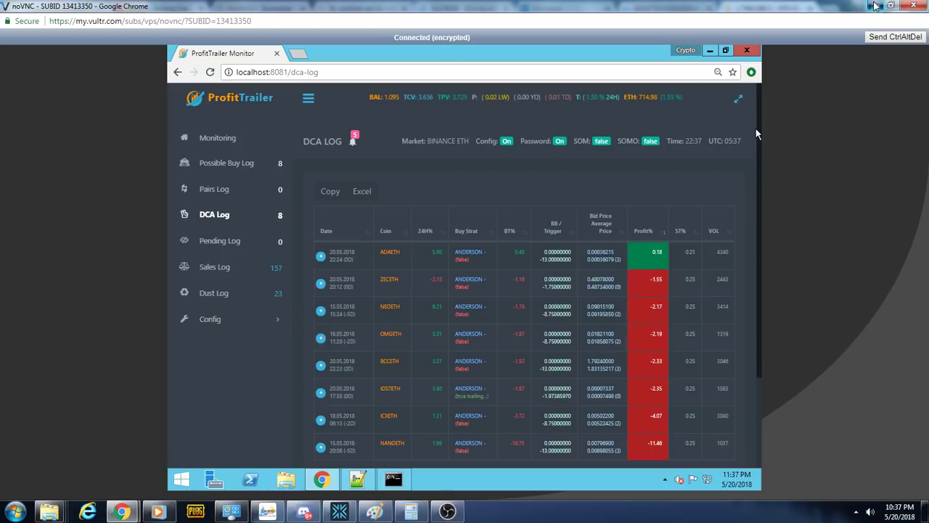
{"action": "key", "text": "alt+Tab"}
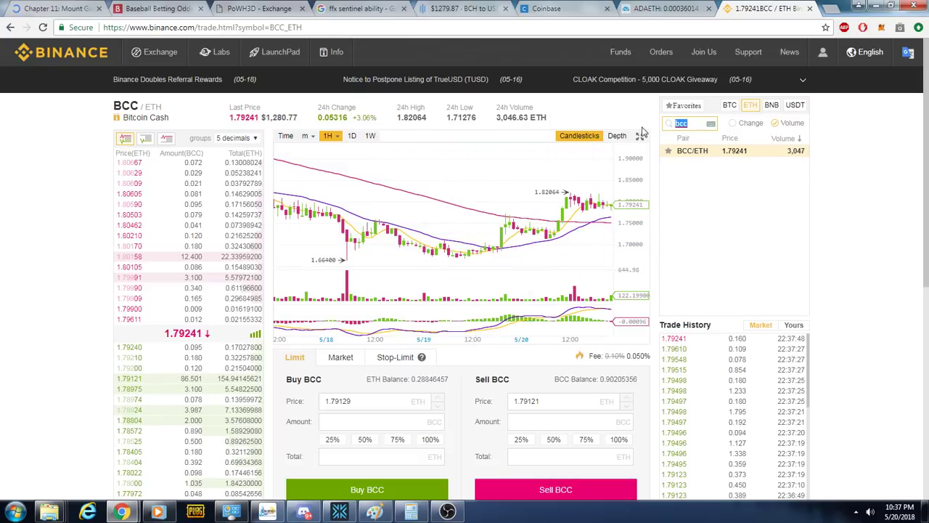
Clear the pair search, view TRX/ETH on 2-hour candles, then open EOS/ETH.
{"action": "key", "text": "BackSpace"}
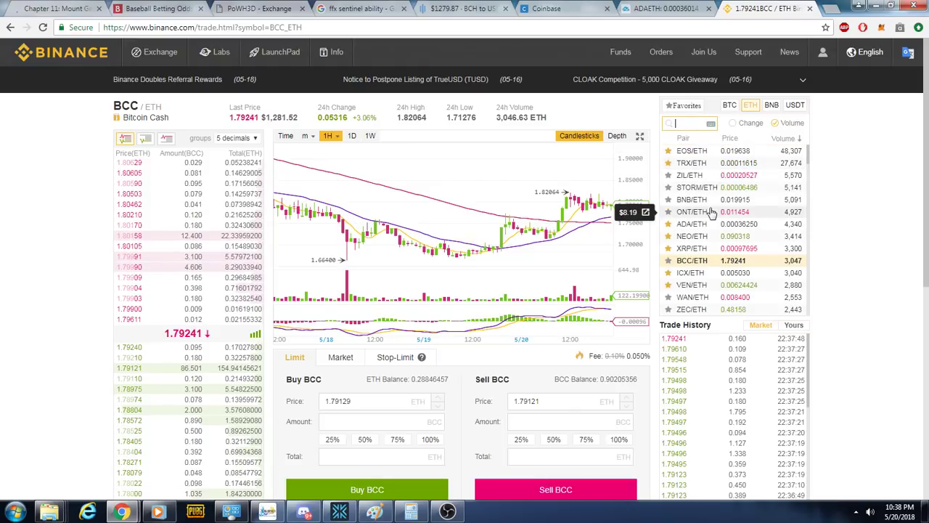
{"action": "left_click", "coordinate": [712, 166]}
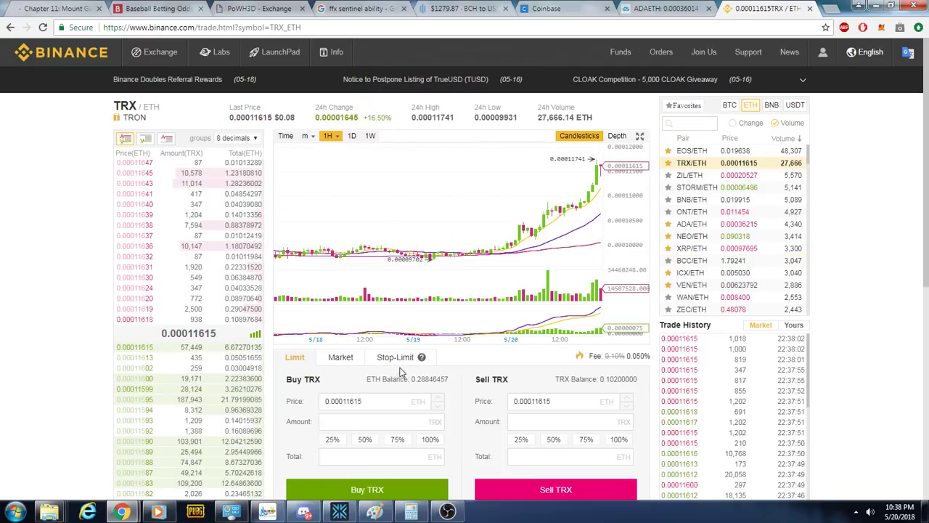
{"action": "left_click", "coordinate": [331, 136]}
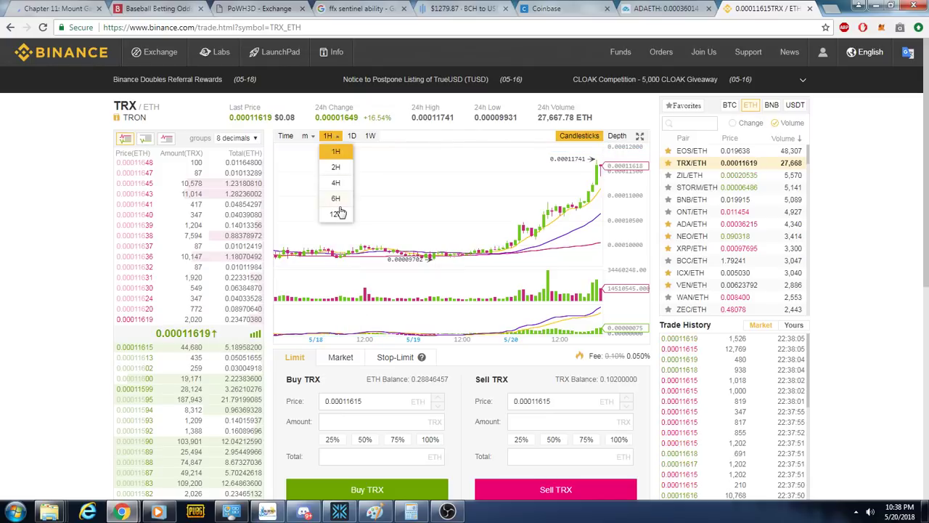
{"action": "left_click", "coordinate": [337, 167]}
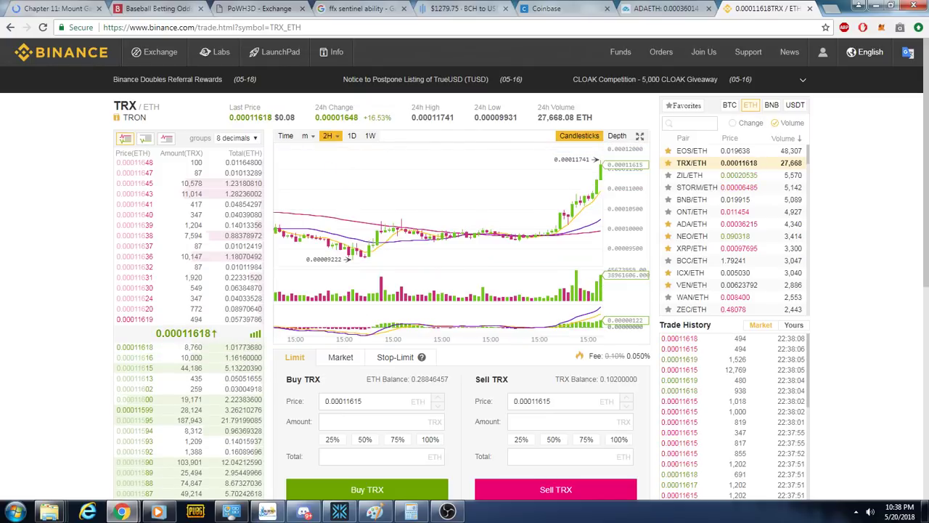
{"action": "left_click", "coordinate": [692, 150]}
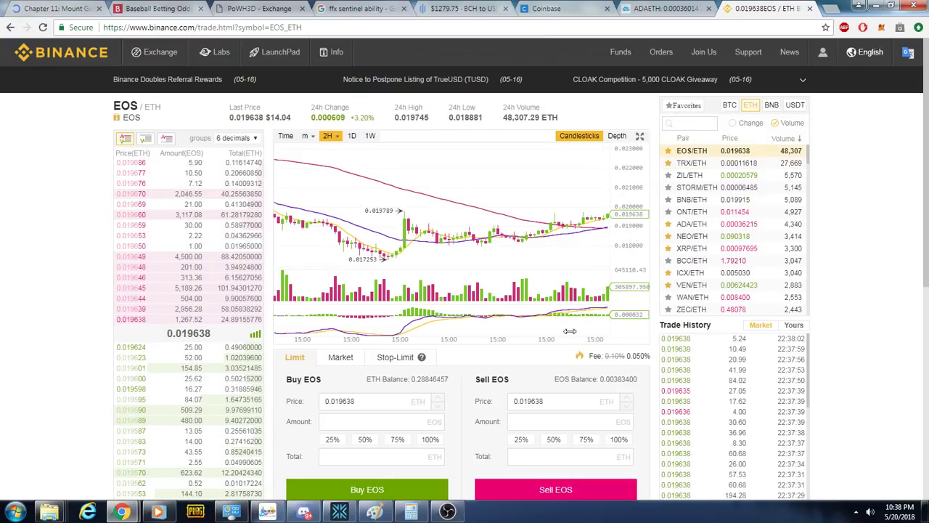
{"action": "mouse_move", "coordinate": [308, 136]}
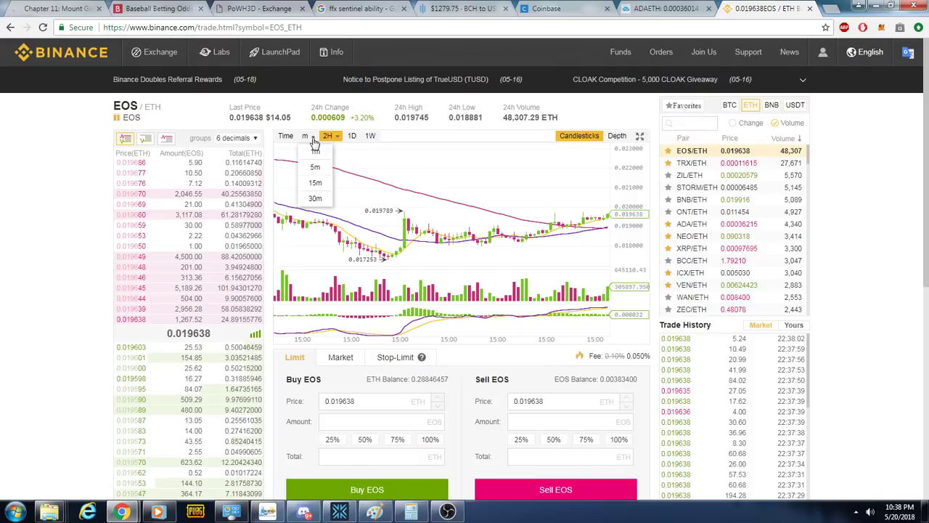
Fill the EOS buy form with 14.71 EOS at the 0.019609 ETH bid.
{"action": "left_click", "coordinate": [317, 183]}
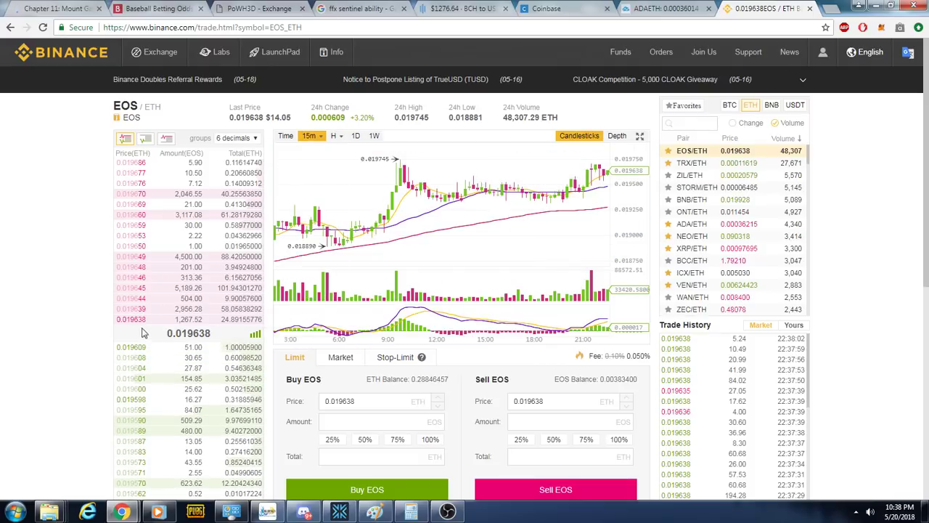
{"action": "left_click", "coordinate": [145, 349]}
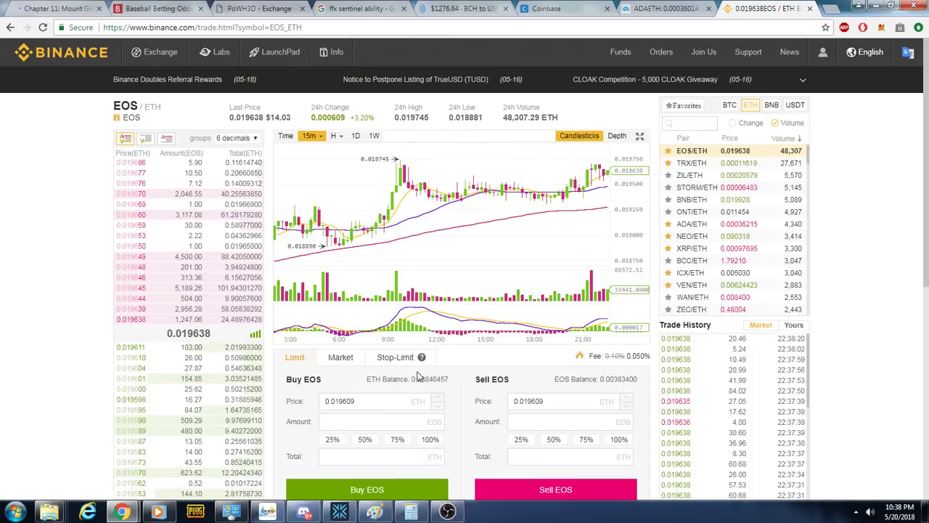
{"action": "left_click", "coordinate": [331, 419]}
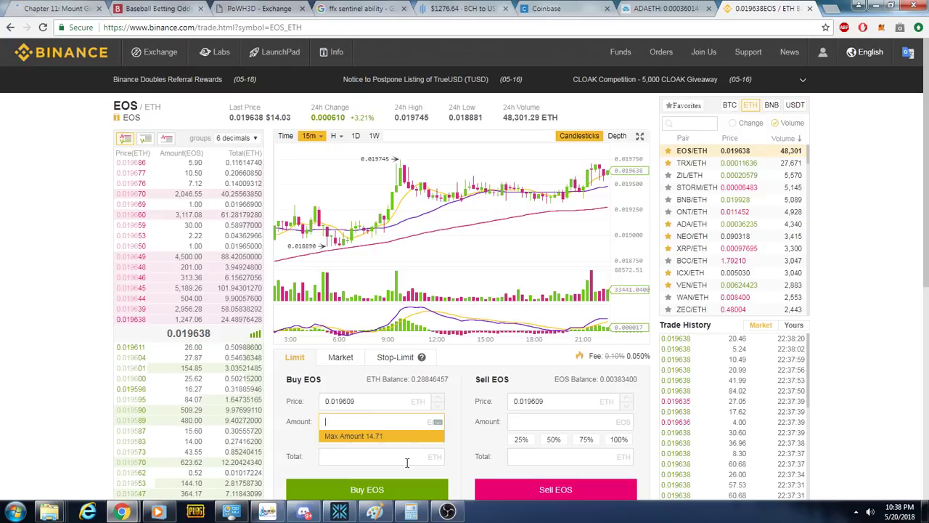
{"action": "left_click", "coordinate": [468, 436]}
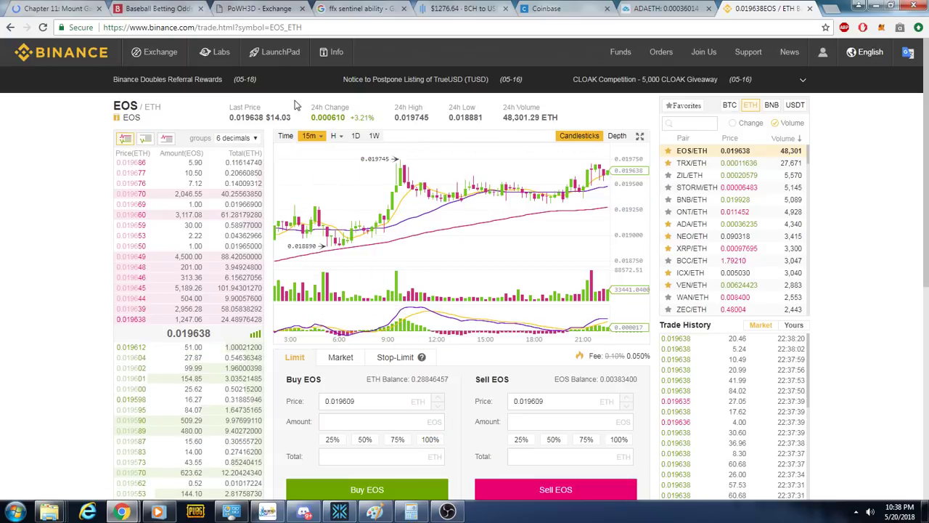
{"action": "left_click", "coordinate": [429, 440]}
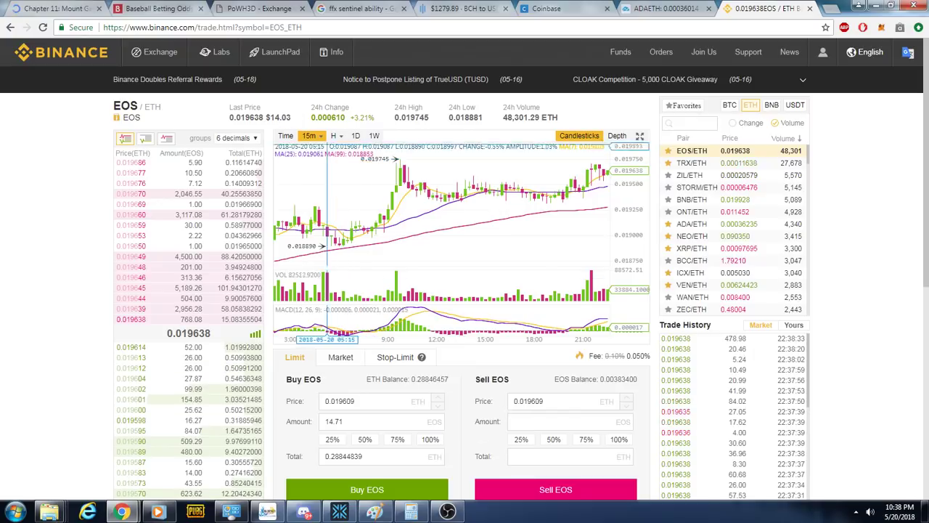
{"action": "mouse_move", "coordinate": [309, 136]}
{"action": "left_click", "coordinate": [316, 199]}
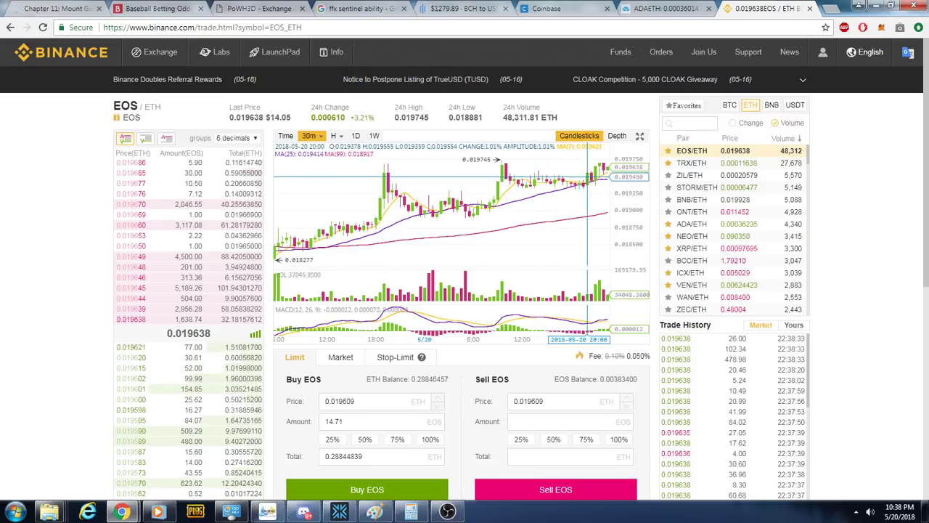
View TRX/ETH on 4-hour then 5-minute candles, then open the VEN/ETH market.
{"action": "left_click", "coordinate": [729, 165]}
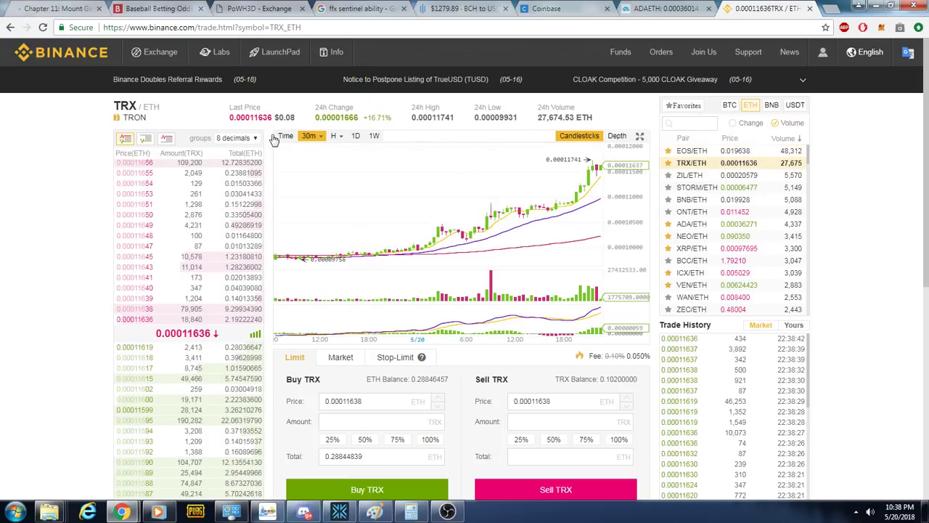
{"action": "left_click", "coordinate": [321, 138]}
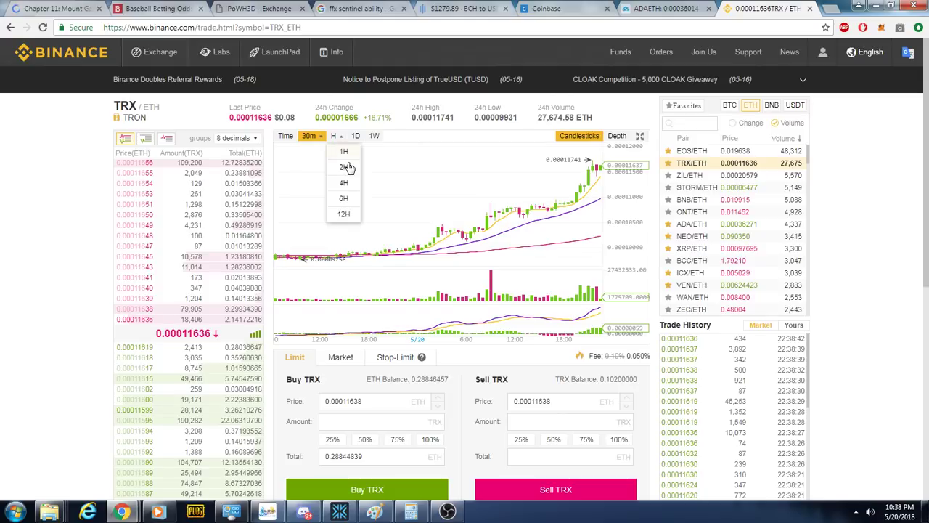
{"action": "left_click", "coordinate": [347, 183]}
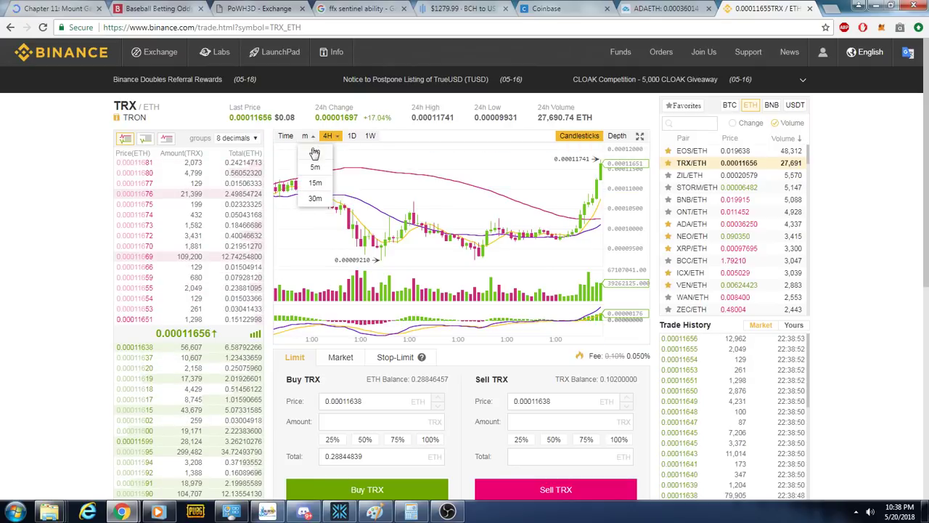
{"action": "left_click", "coordinate": [312, 167]}
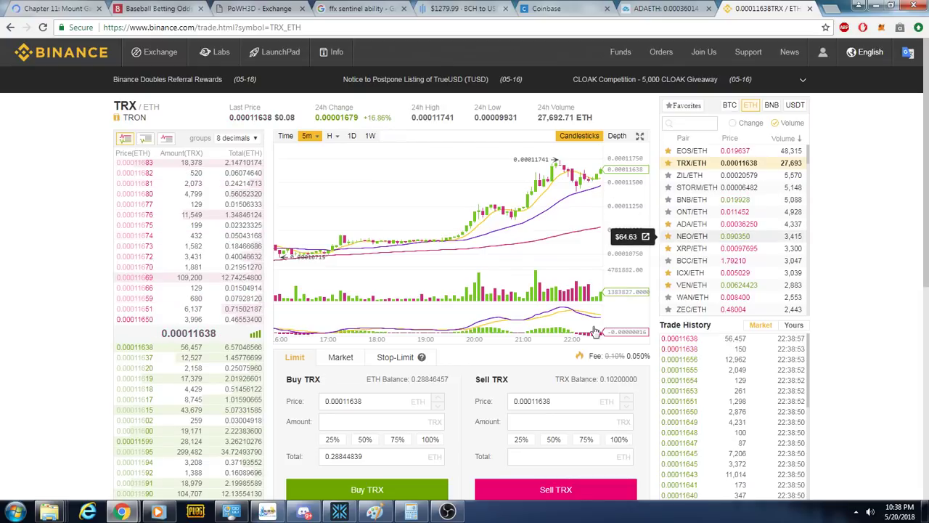
{"action": "left_click", "coordinate": [496, 488]}
{"action": "left_click", "coordinate": [888, 291]}
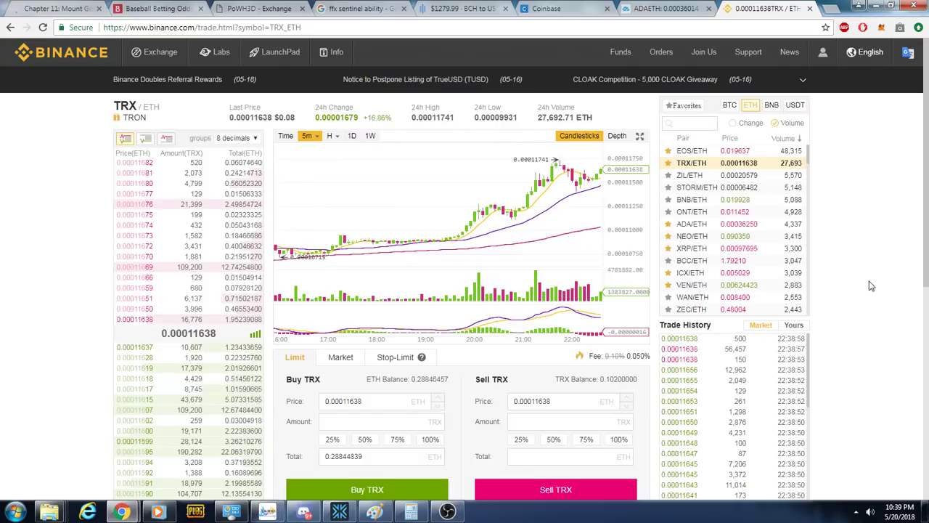
{"action": "left_click", "coordinate": [703, 286]}
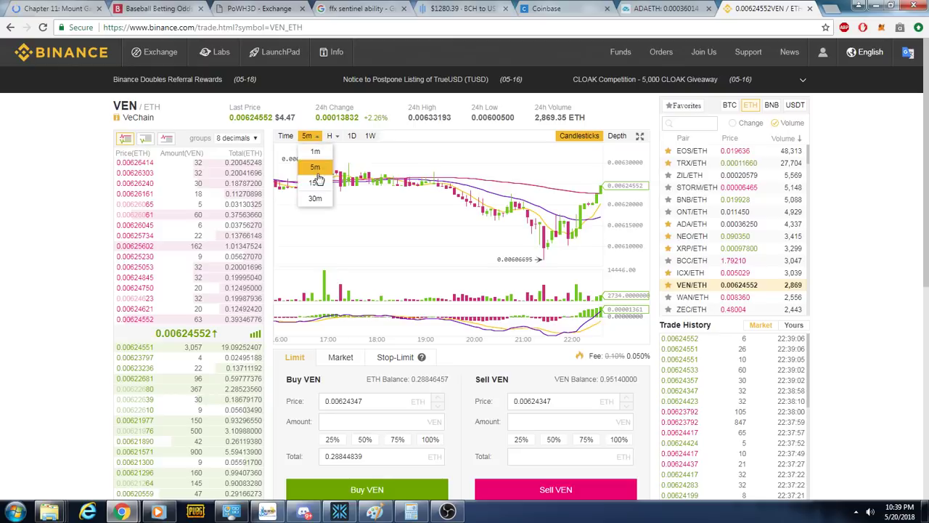
Submit a limit buy for 11 VEN at 0.00624347 ETH using 15-minute candles.
{"action": "left_click", "coordinate": [312, 170]}
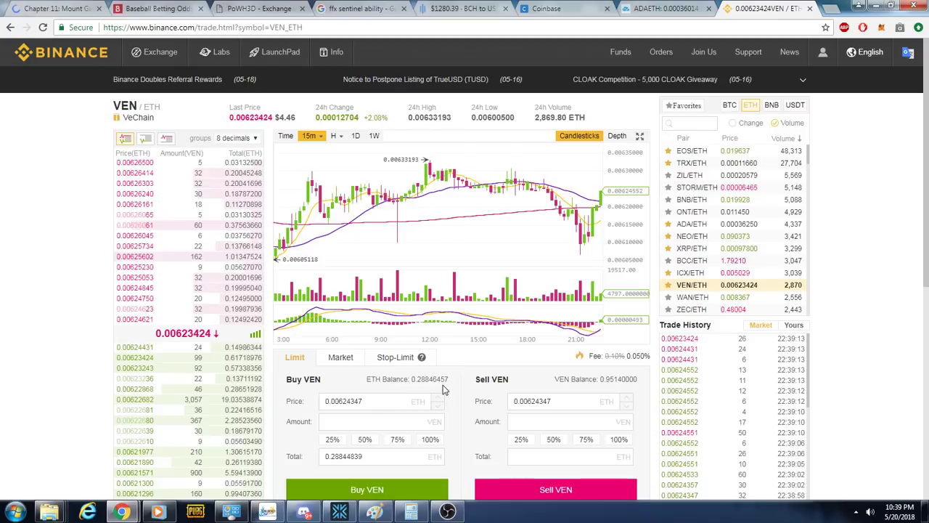
{"action": "left_click", "coordinate": [435, 442]}
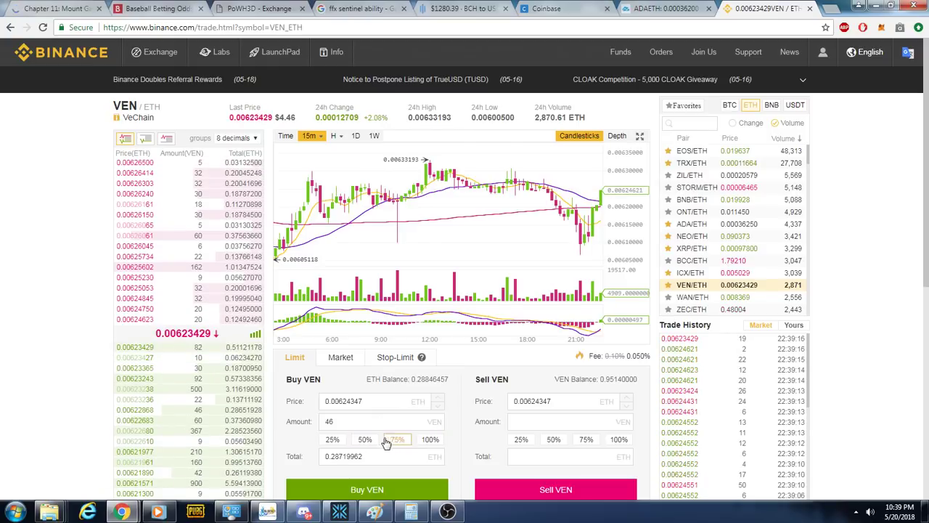
{"action": "left_click", "coordinate": [334, 440]}
{"action": "scroll", "coordinate": [363, 428], "scroll_direction": "down", "scroll_amount": 2}
{"action": "left_click", "coordinate": [381, 375]}
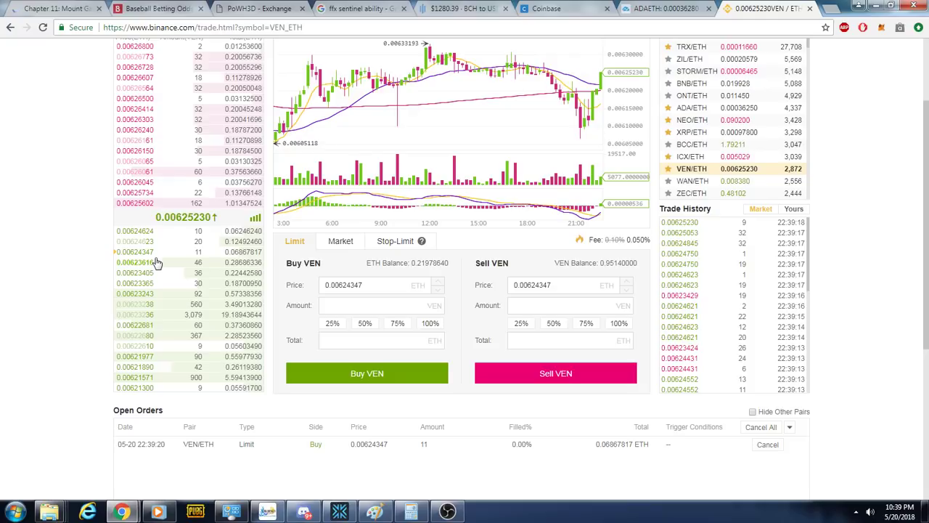
{"action": "scroll", "coordinate": [311, 325], "scroll_direction": "up", "scroll_amount": 2}
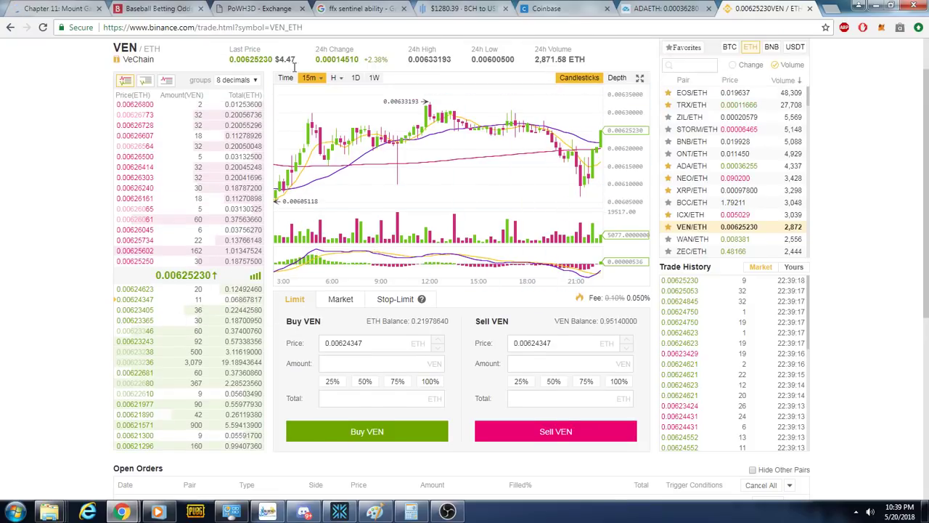
Switch the chart to 1-minute candles and cancel the open 11 VEN buy order.
{"action": "left_click", "coordinate": [323, 100]}
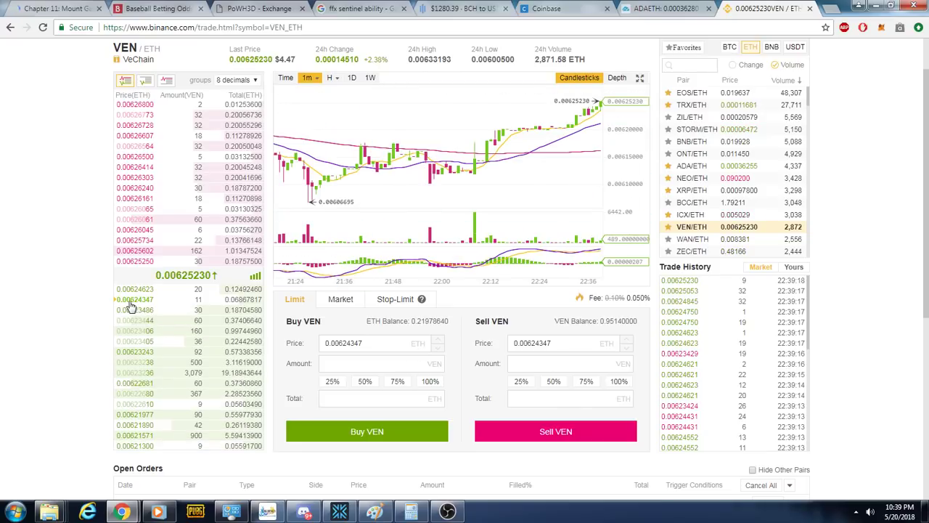
{"action": "scroll", "coordinate": [131, 305], "scroll_direction": "down", "scroll_amount": 2}
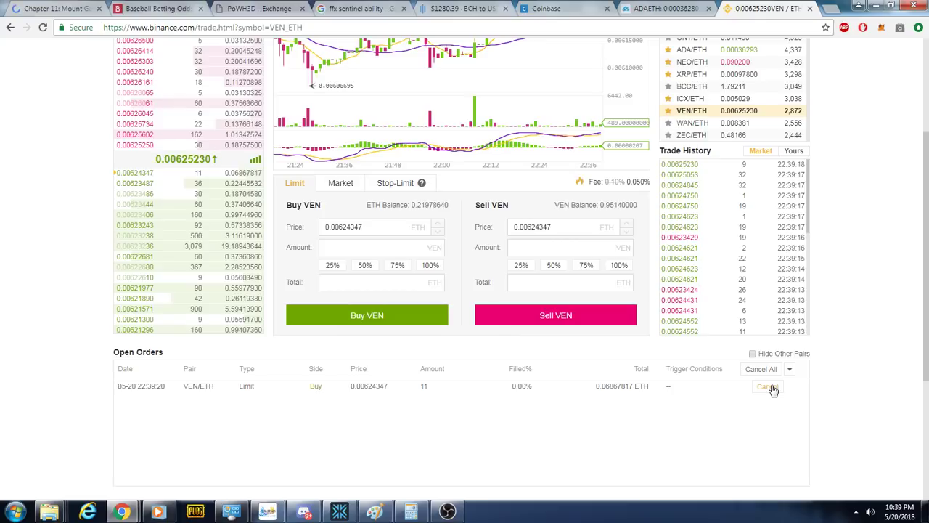
{"action": "scroll", "coordinate": [235, 225], "scroll_direction": "up", "scroll_amount": 2}
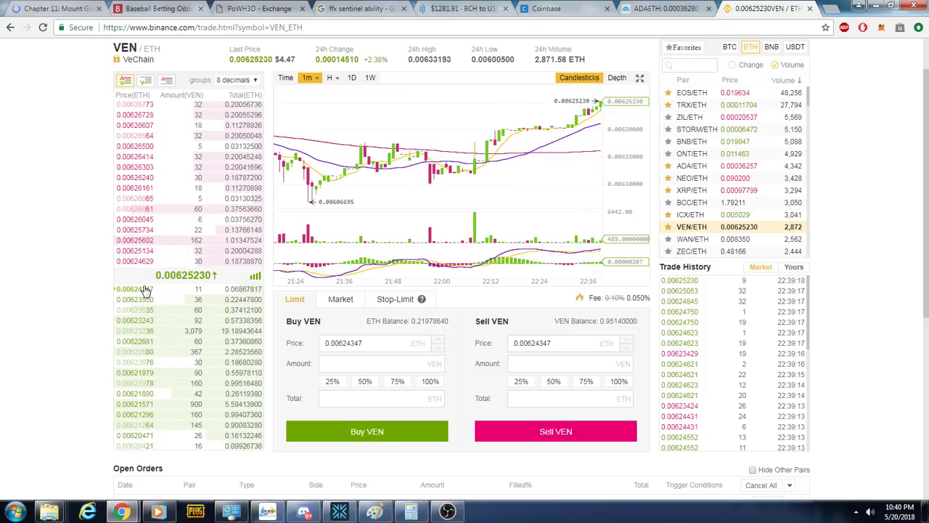
{"action": "scroll", "coordinate": [628, 375], "scroll_direction": "down", "scroll_amount": 2}
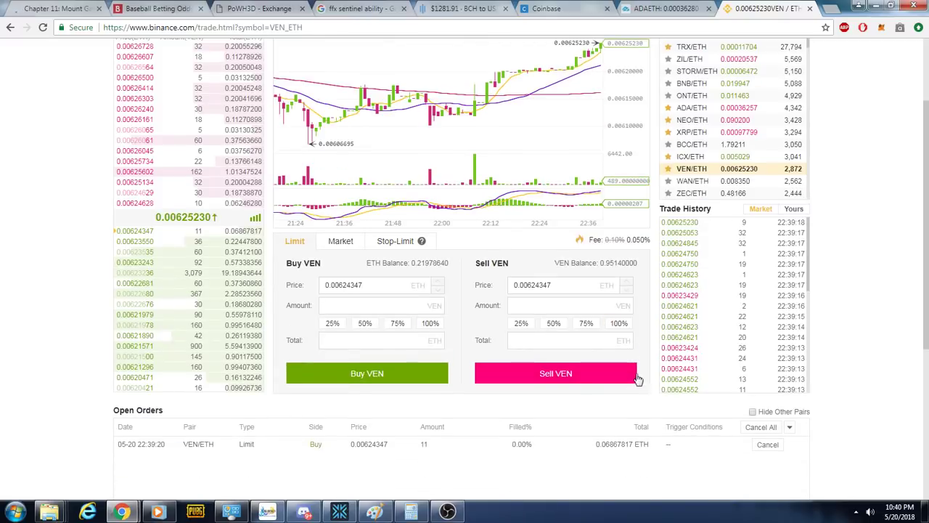
{"action": "left_click", "coordinate": [767, 446]}
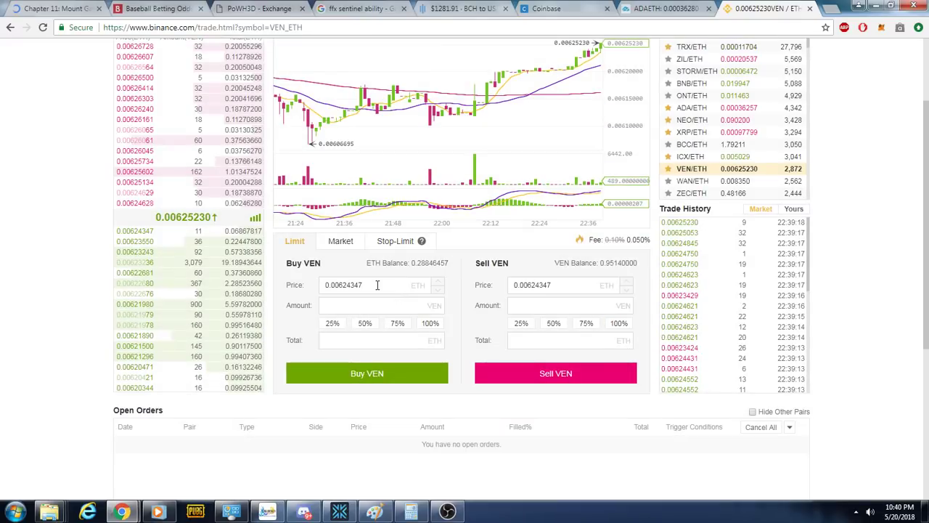
Place a limit buy for 12 VEN at 0.006240 ETH, totalling 0.07488 ETH.
{"action": "left_click", "coordinate": [377, 285]}
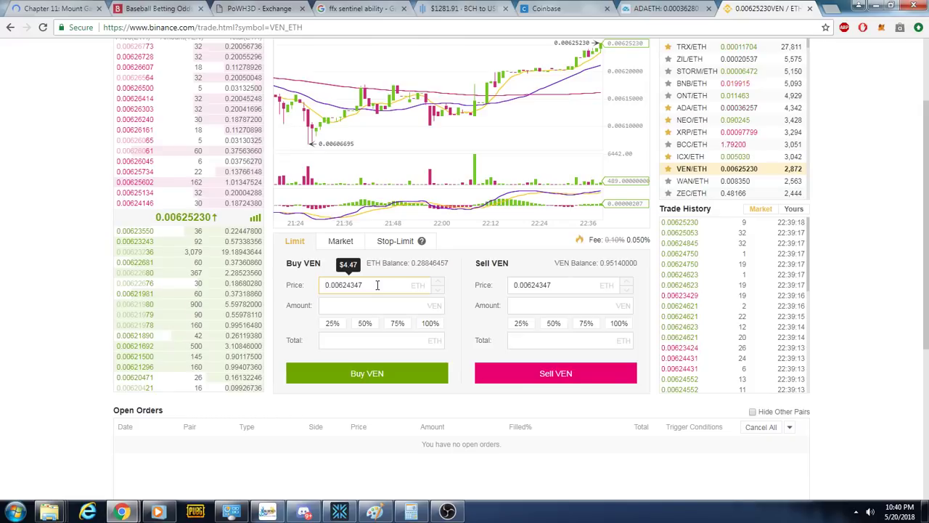
{"action": "key", "text": "BackSpace"}
{"action": "key", "text": "BackSpace"}
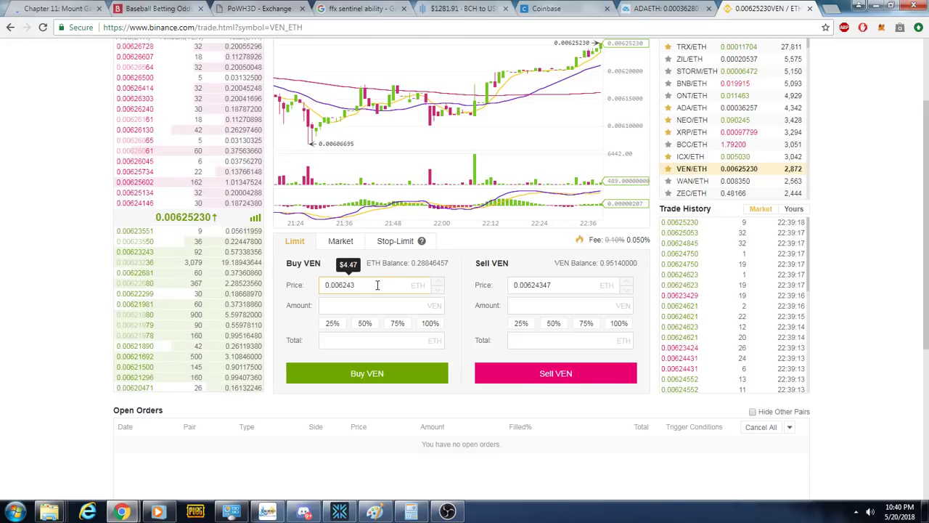
{"action": "key", "text": "BackSpace"}
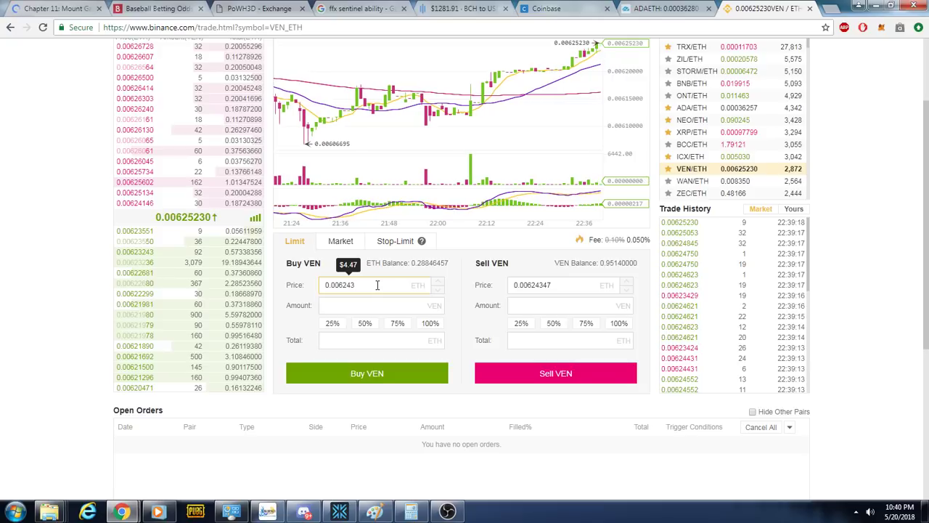
{"action": "type", "text": "0"}
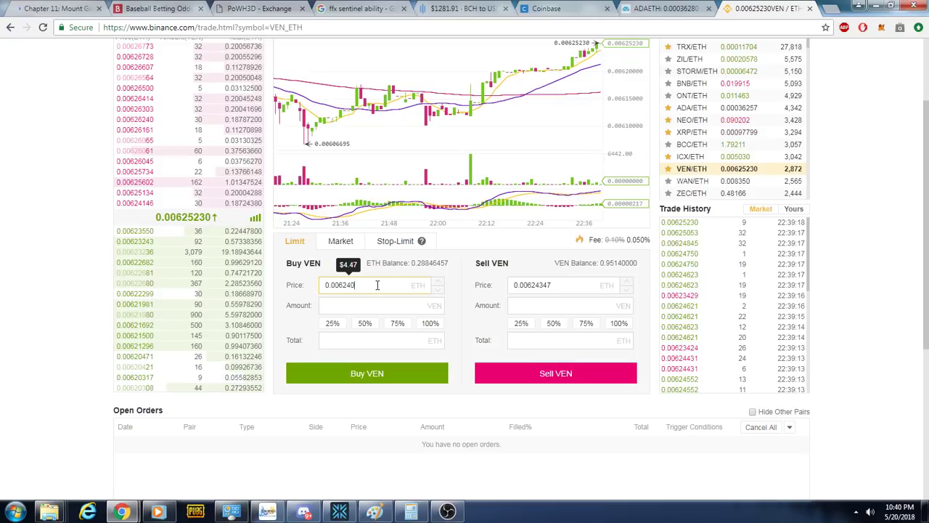
{"action": "left_click", "coordinate": [339, 305]}
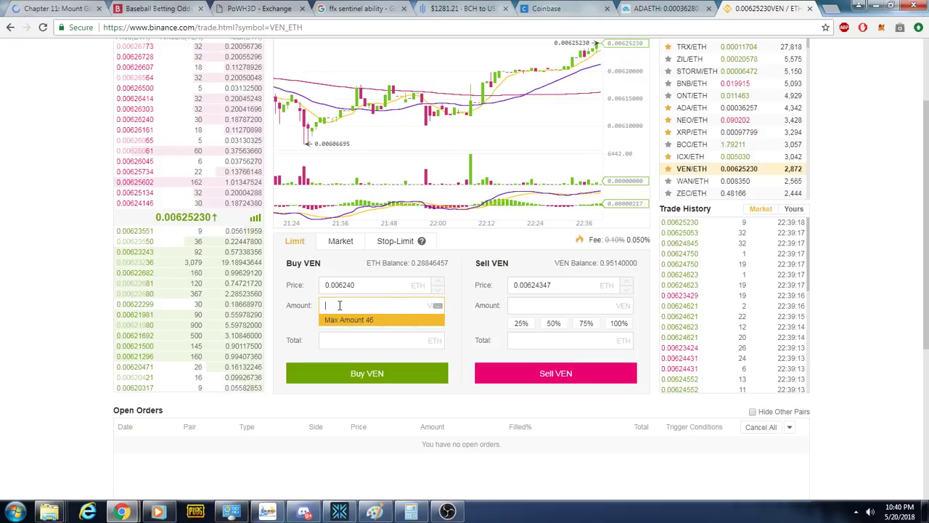
{"action": "type", "text": "12"}
{"action": "left_click", "coordinate": [378, 378]}
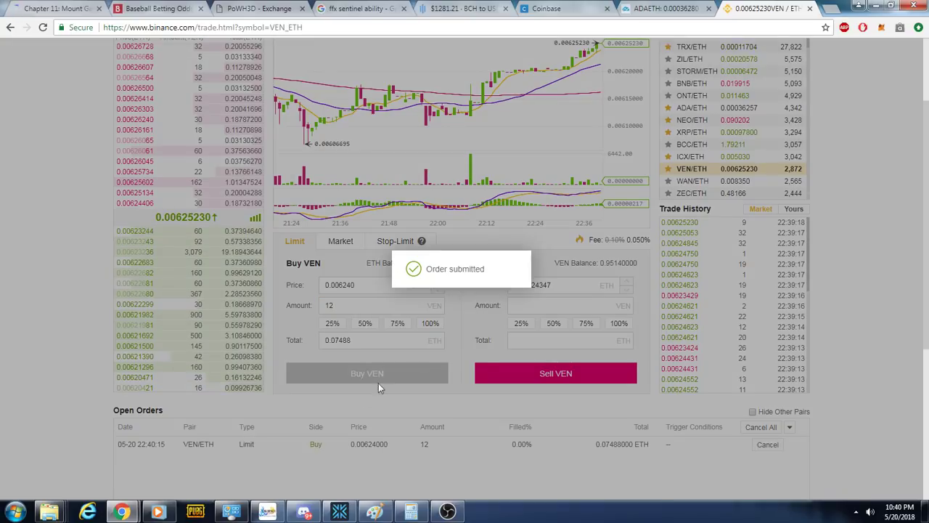
{"action": "scroll", "coordinate": [436, 406], "scroll_direction": "up", "scroll_amount": 2}
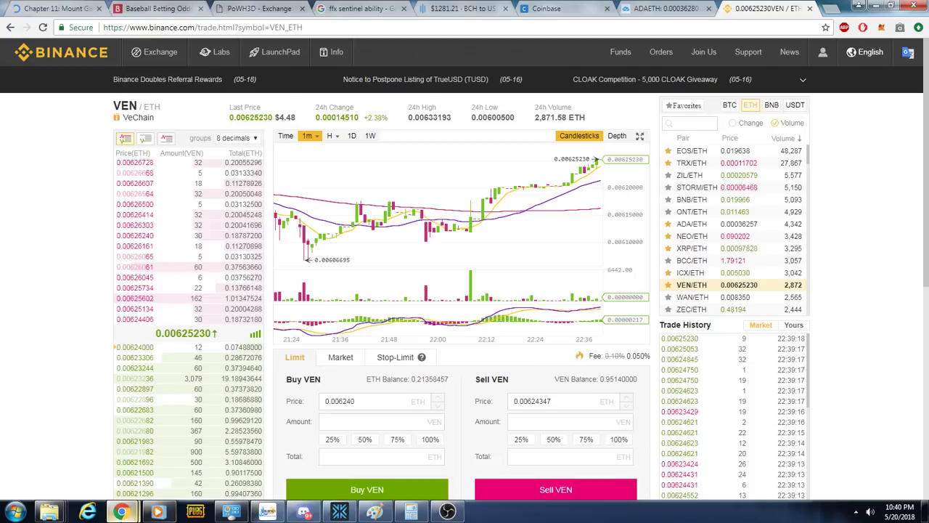
Bring the ProfitTrailer DCA Log in the noVNC Chrome window to the front.
{"action": "mouse_move", "coordinate": [121, 512]}
{"action": "left_click", "coordinate": [199, 454]}
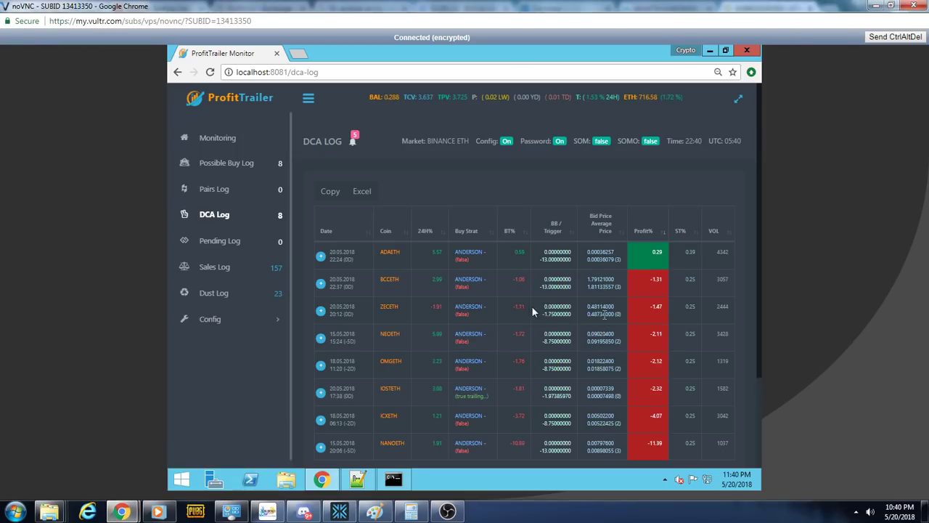